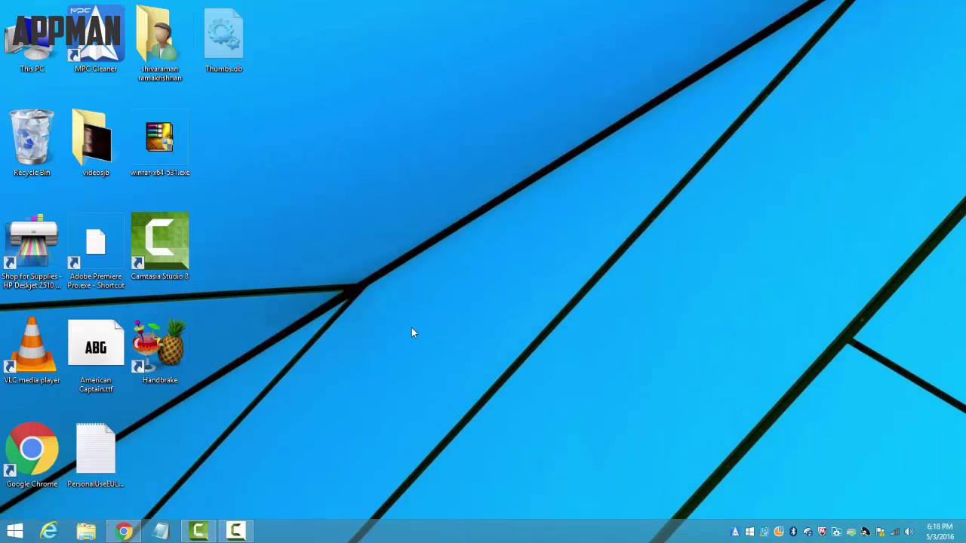
Step: Bring back Camtasia Studio and browse the import dialog to New Volume (F:)
drag(393, 327, 2, 4)
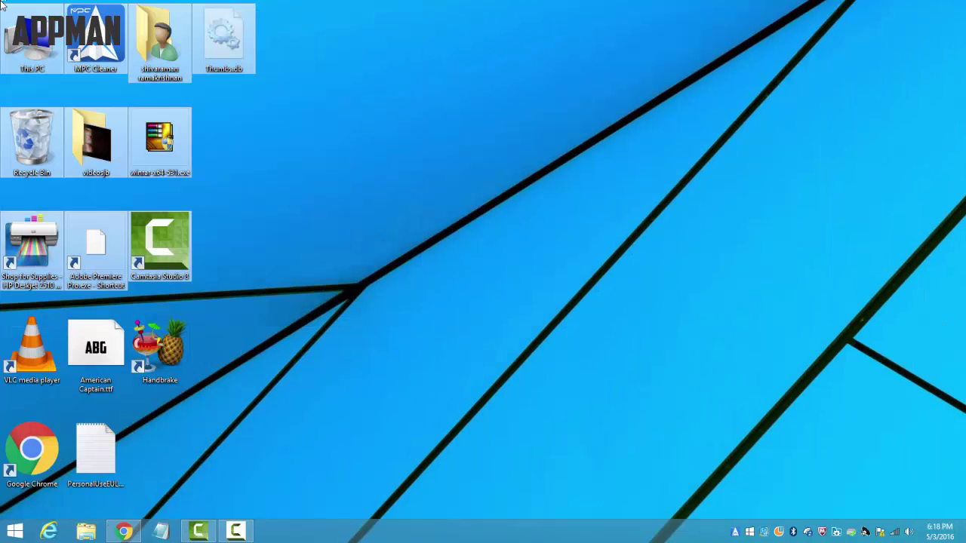
click(488, 242)
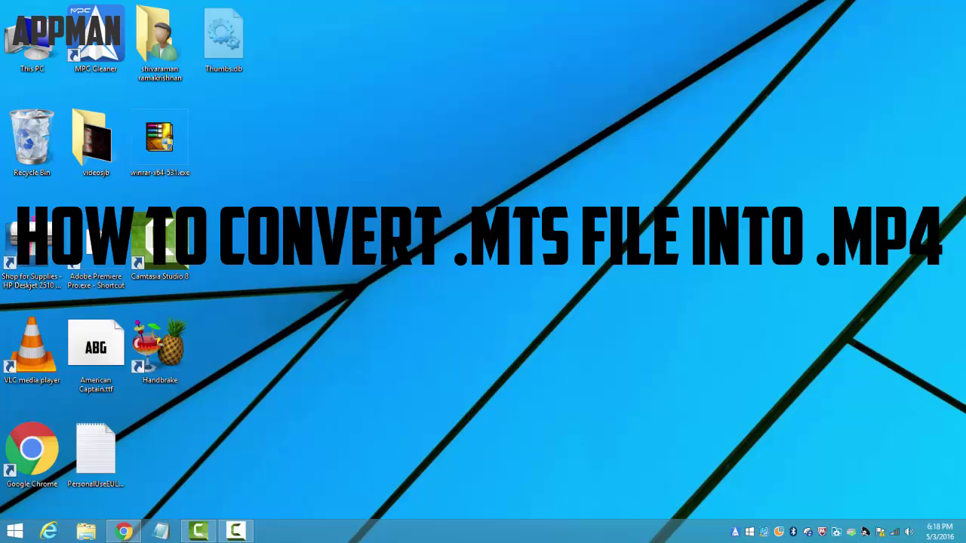
click(211, 534)
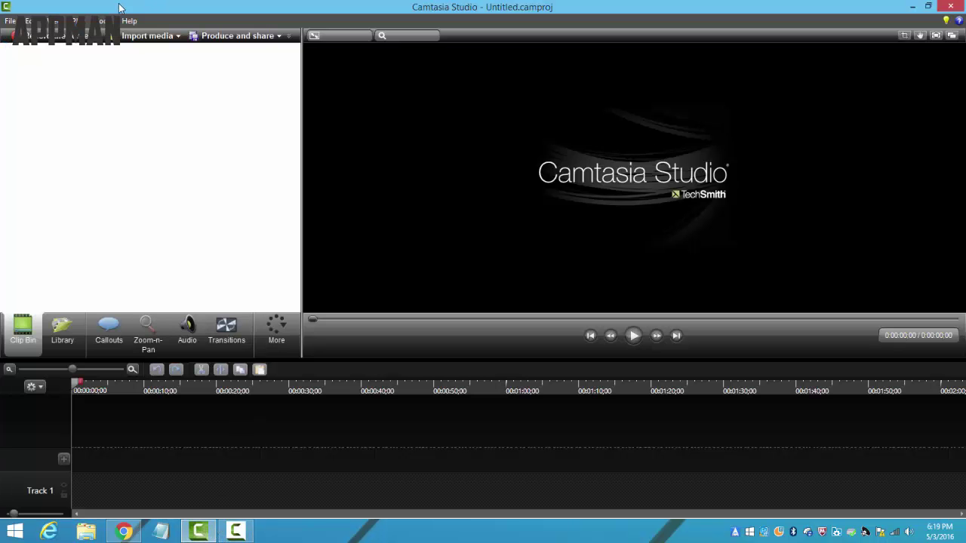
click(143, 36)
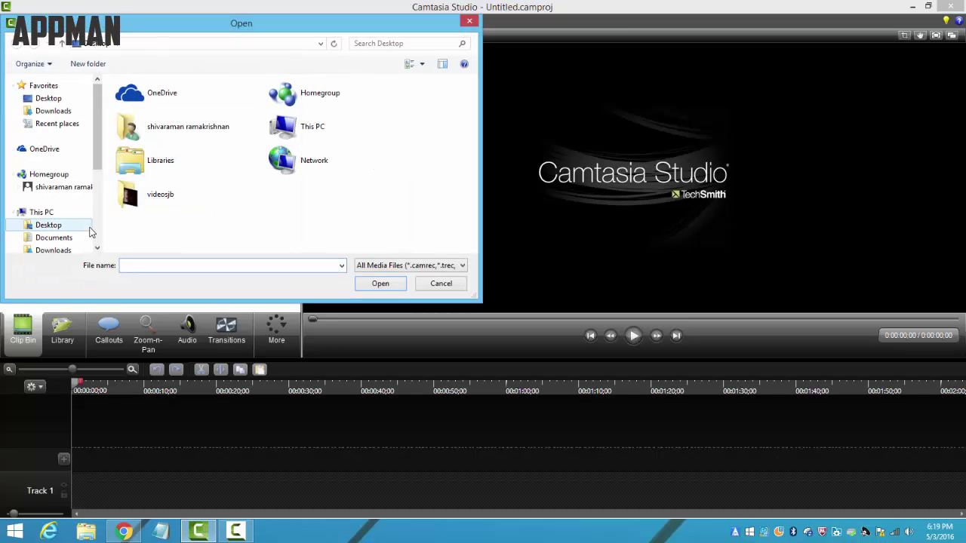
drag(98, 162, 104, 188)
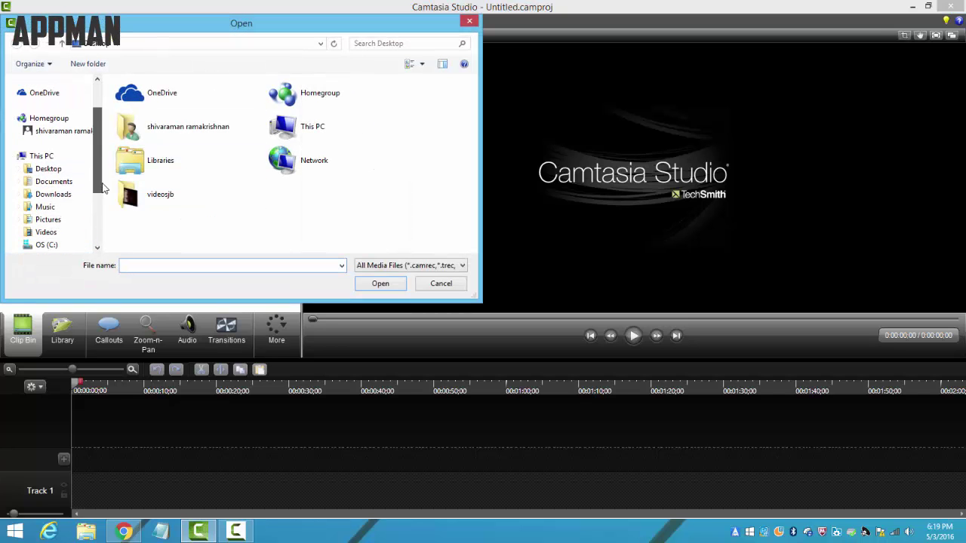
scroll(76, 211, down, 2)
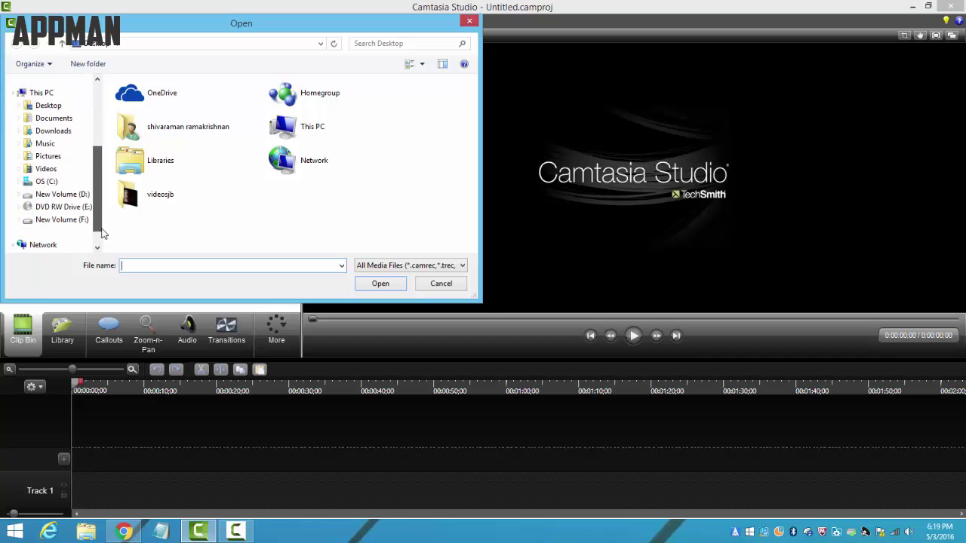
click(75, 195)
drag(472, 124, 472, 241)
click(65, 221)
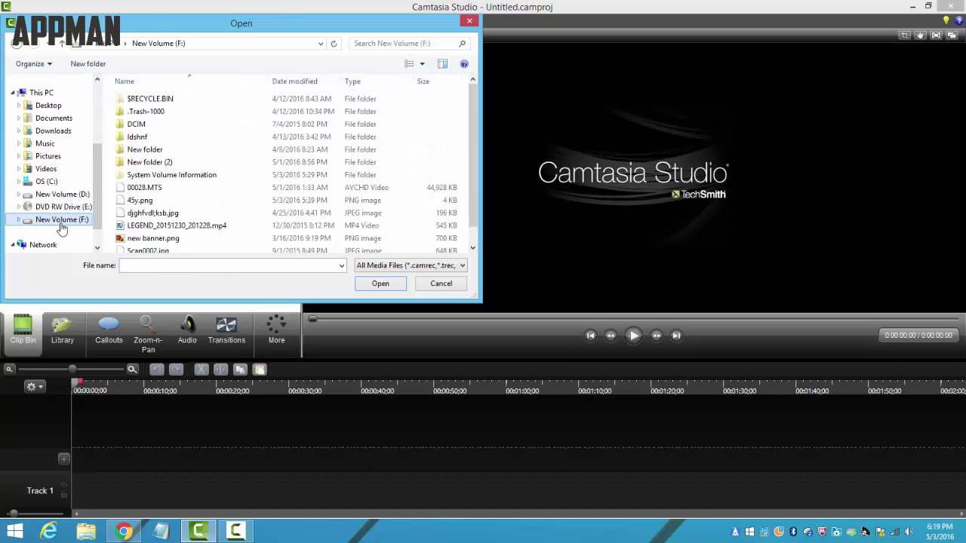
Step: Import 00028.MTS, dismiss the missing AVCHD support warning, and minimize Camtasia
click(161, 189)
click(373, 284)
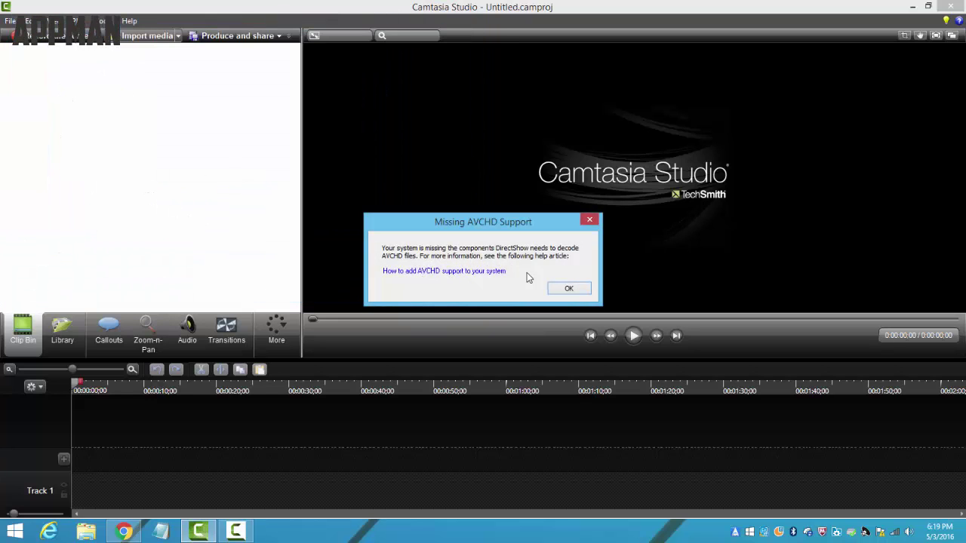
click(589, 220)
click(912, 6)
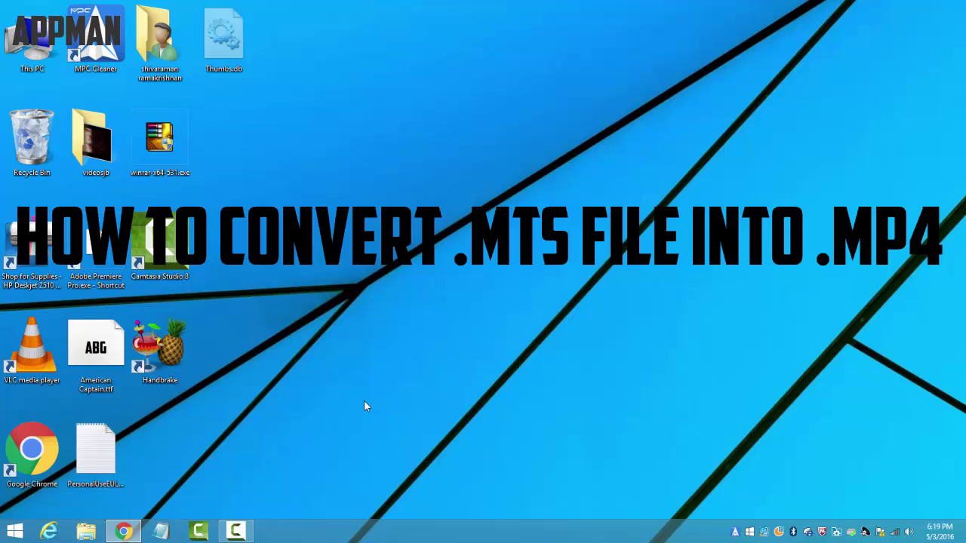
Step: Bring the Chrome window with the HandBrake homepage back to the front
click(125, 533)
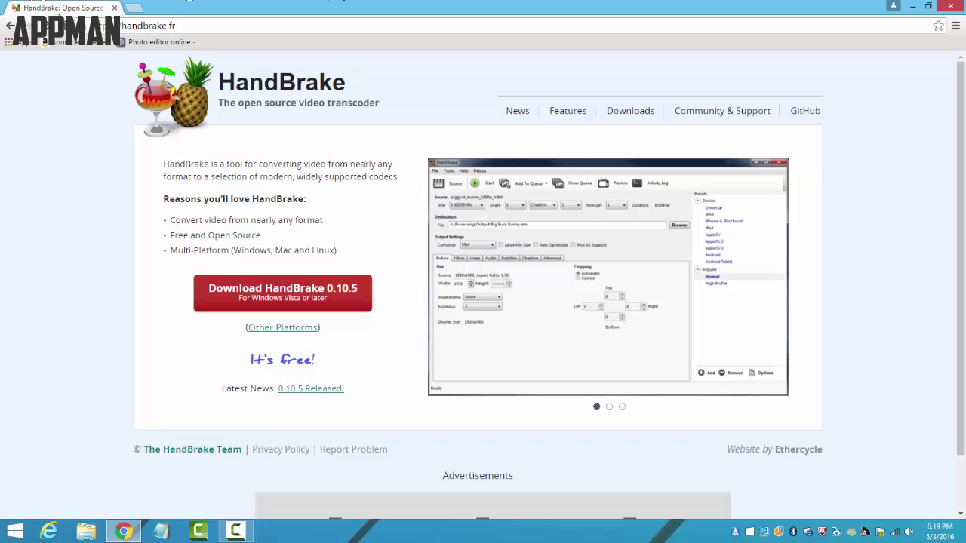
Step: Start the HandBrake 0.10.5 download from handbrake.fr, then cancel it
drag(206, 21, 64, 9)
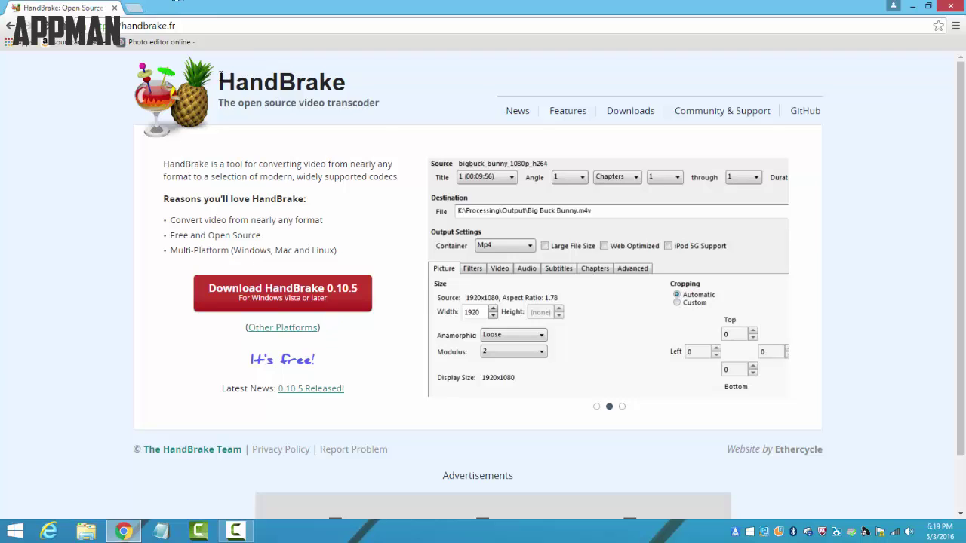
drag(219, 74, 399, 105)
click(315, 197)
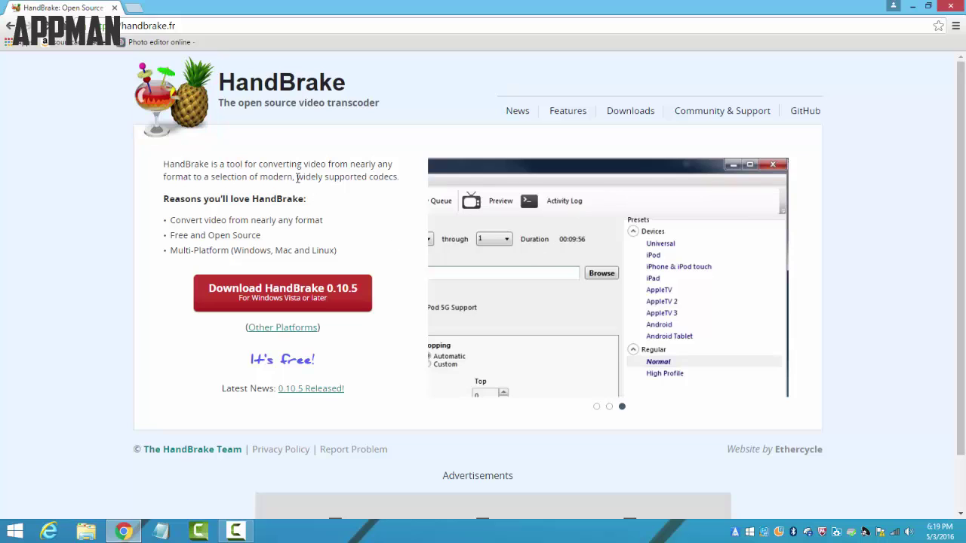
click(596, 408)
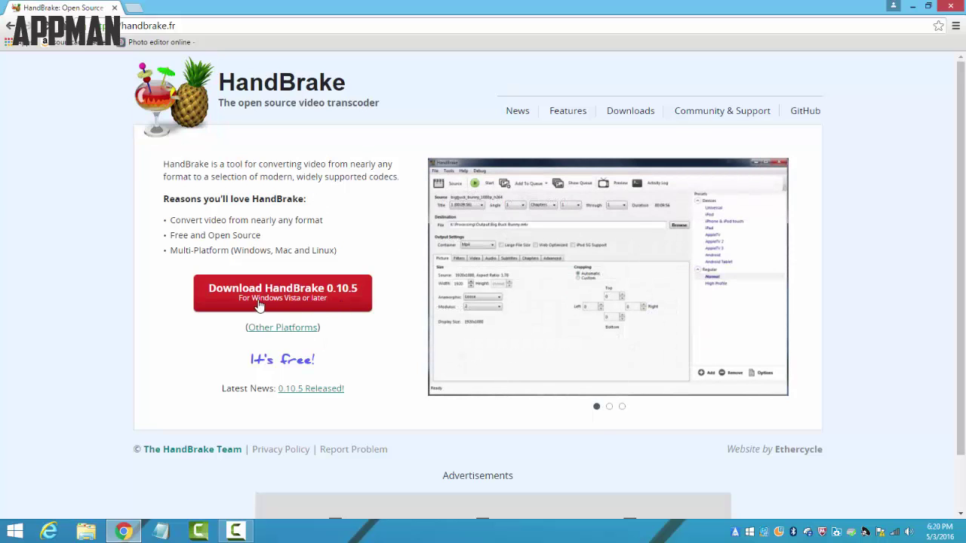
click(315, 293)
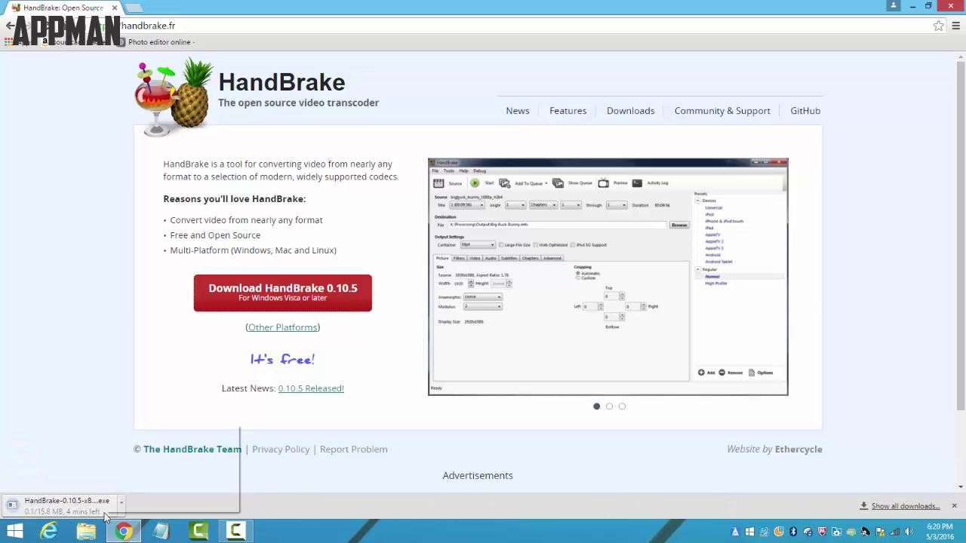
right_click(104, 513)
click(130, 503)
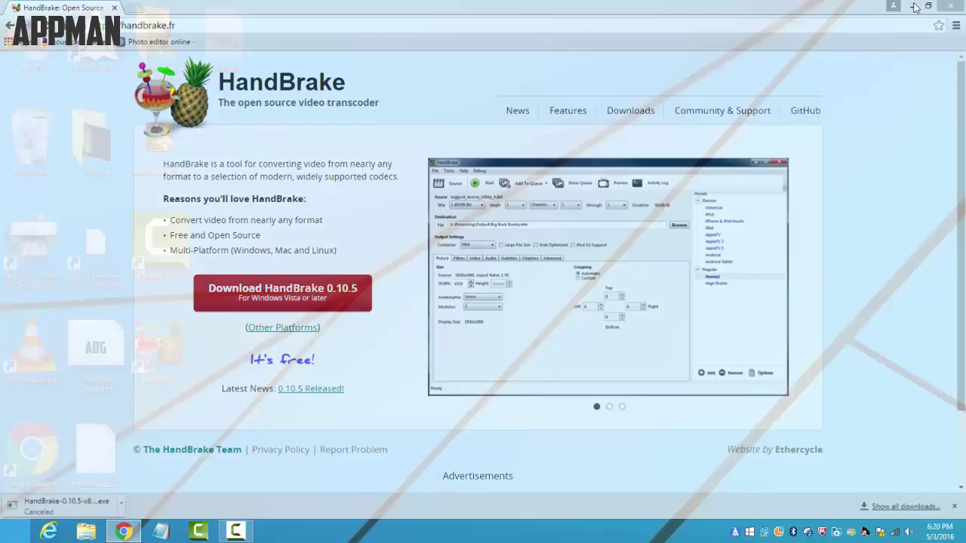
Step: Minimize Chrome and open the Downloads folder in File Explorer
click(913, 6)
click(85, 532)
click(84, 250)
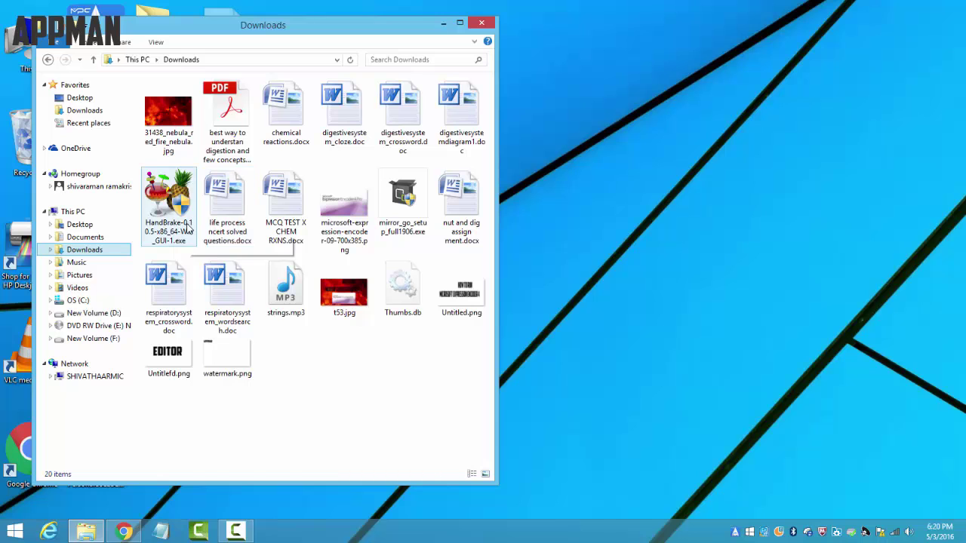
Step: Close the Downloads window and select the Handbrake desktop shortcut
click(187, 230)
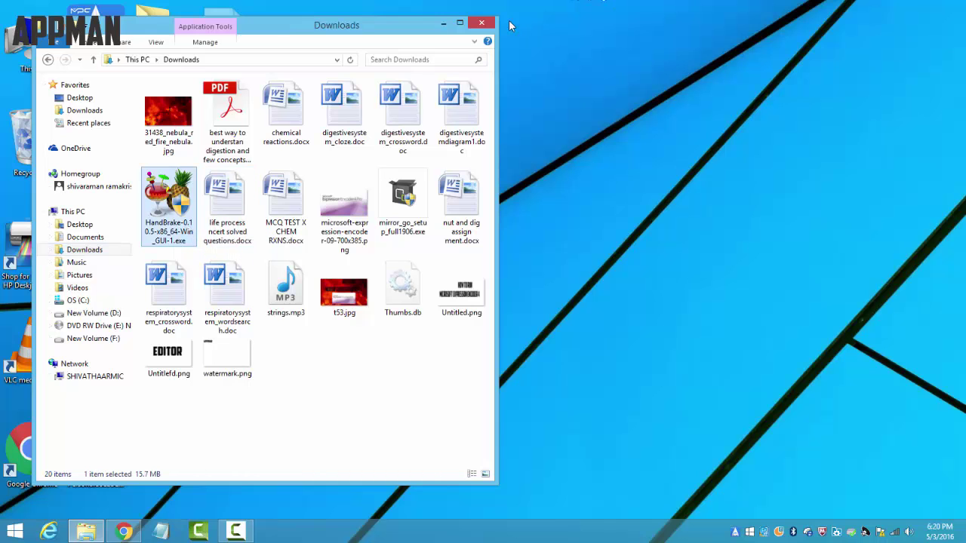
click(484, 23)
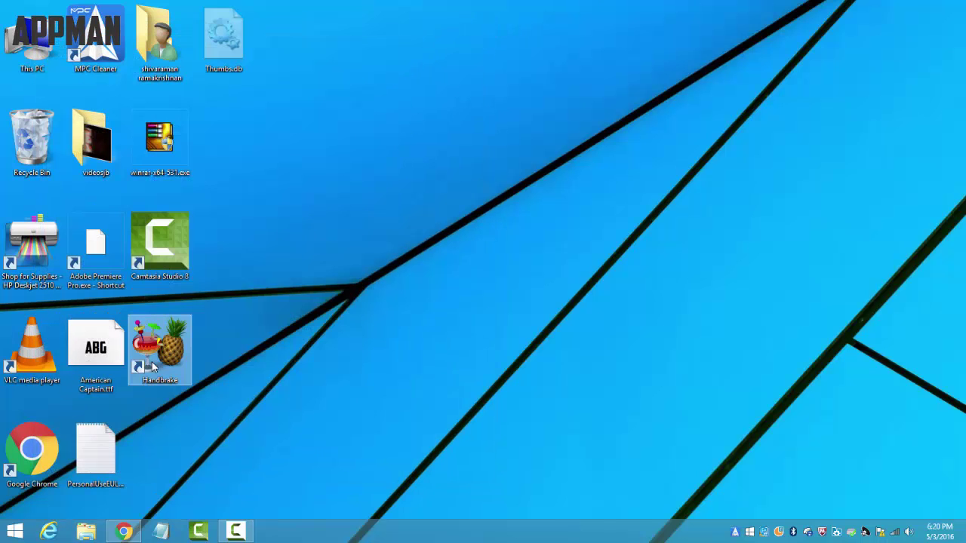
click(151, 362)
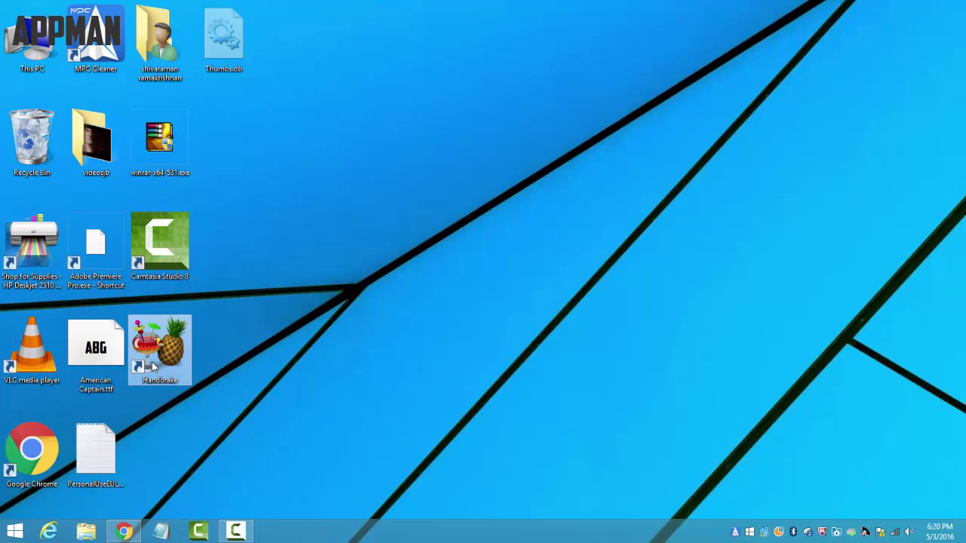
Step: Launch HandBrake and open 00028.MTS from New Volume (F:) as a single-file source
double_click(152, 362)
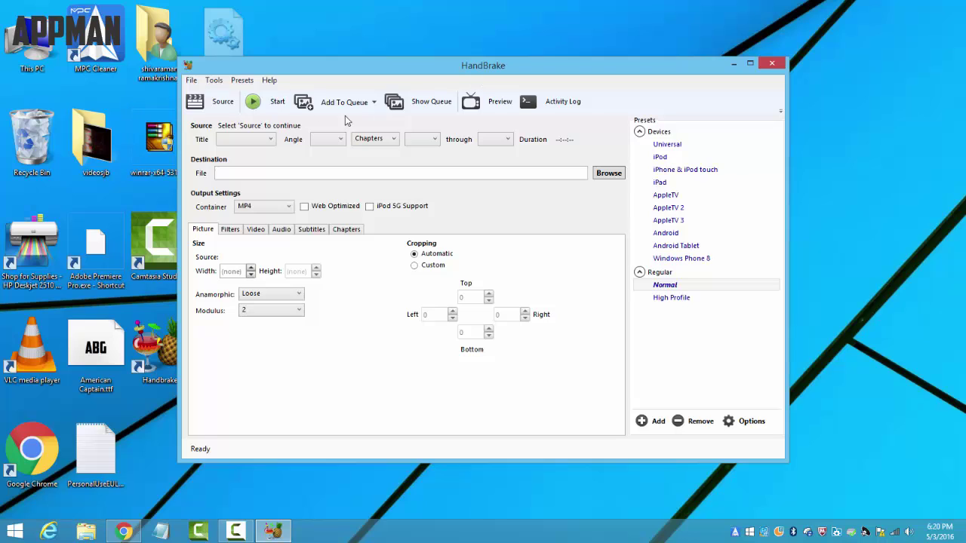
click(212, 104)
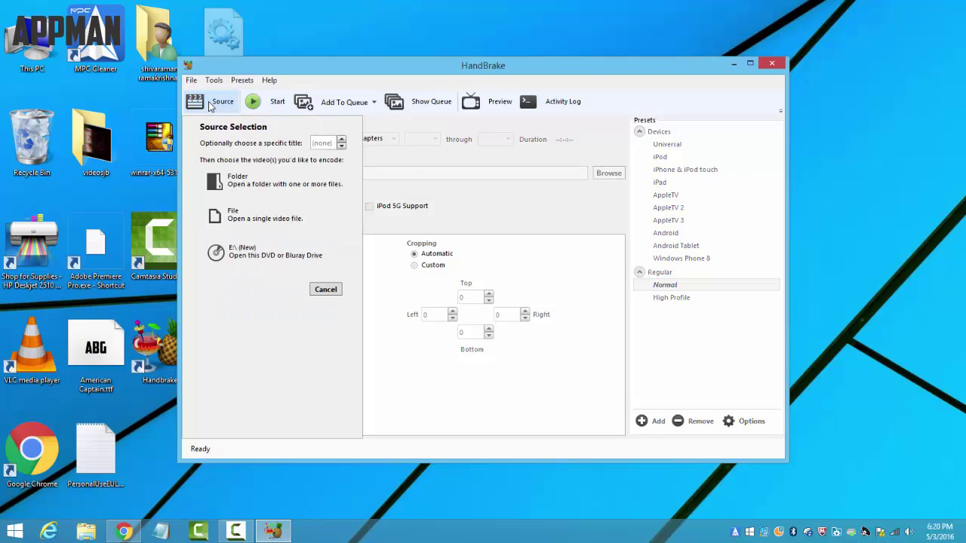
click(280, 226)
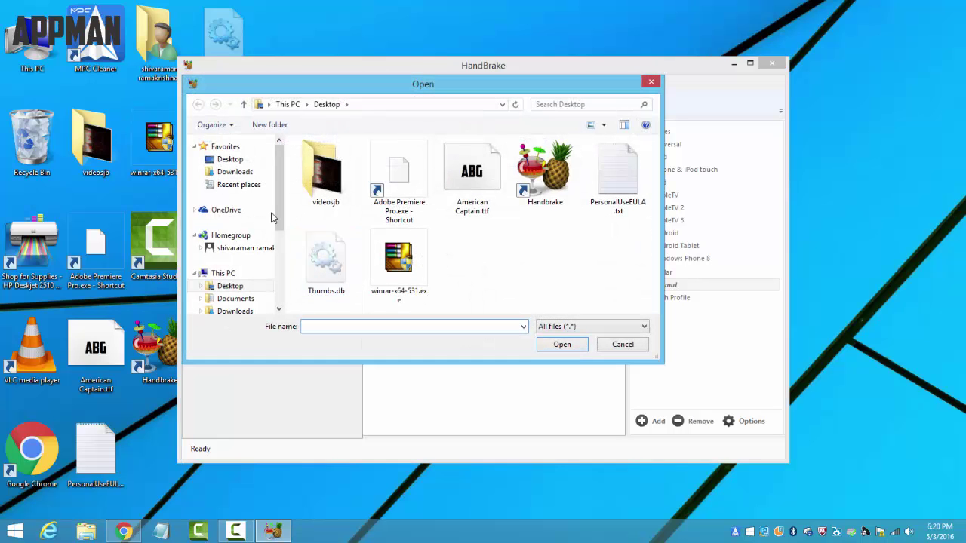
scroll(272, 218, down, 4)
click(259, 258)
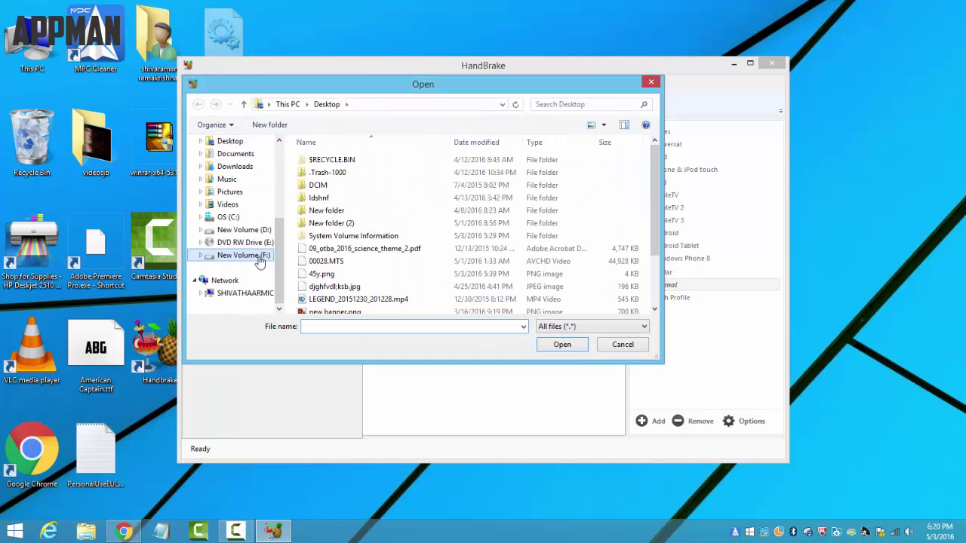
click(358, 264)
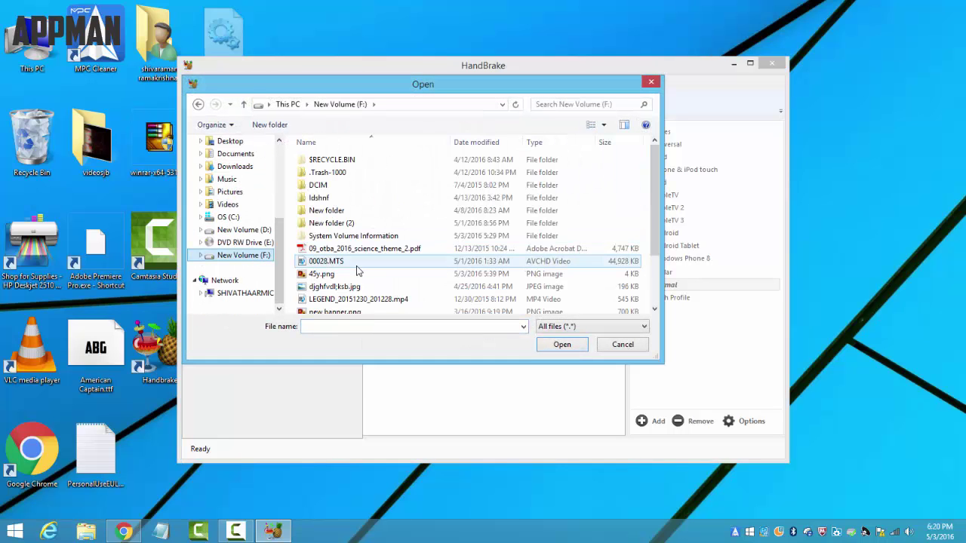
click(558, 351)
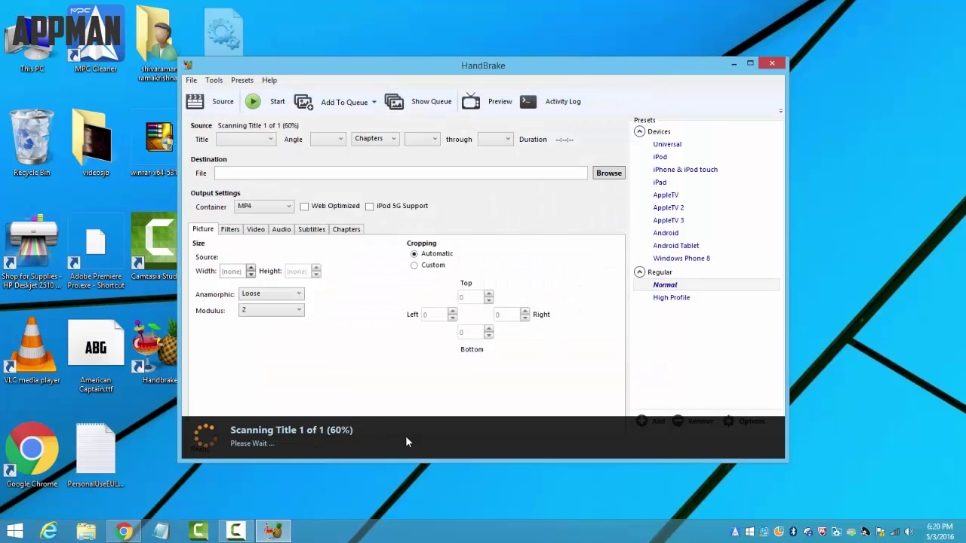
Step: Keep the MP4 container and save the output as 'mts converted file' on the Desktop
click(270, 206)
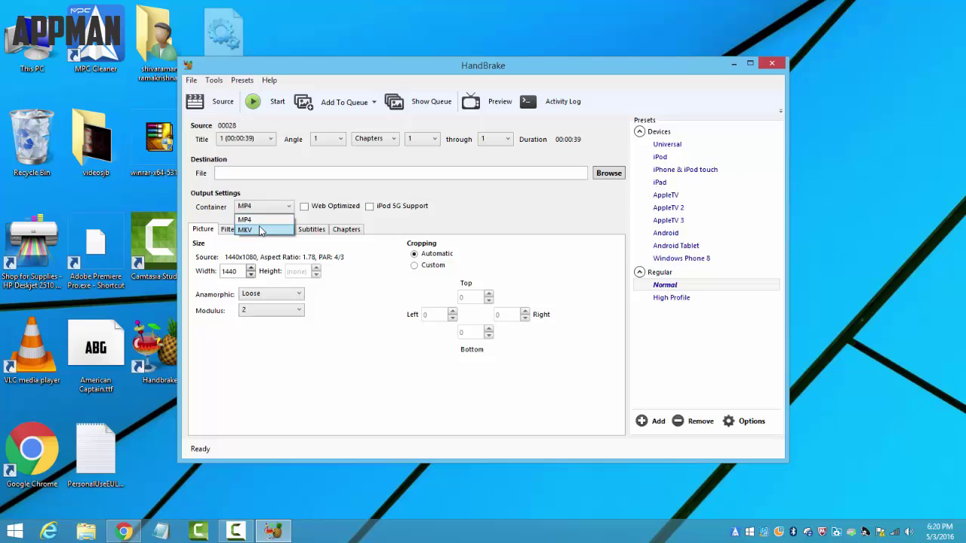
click(258, 220)
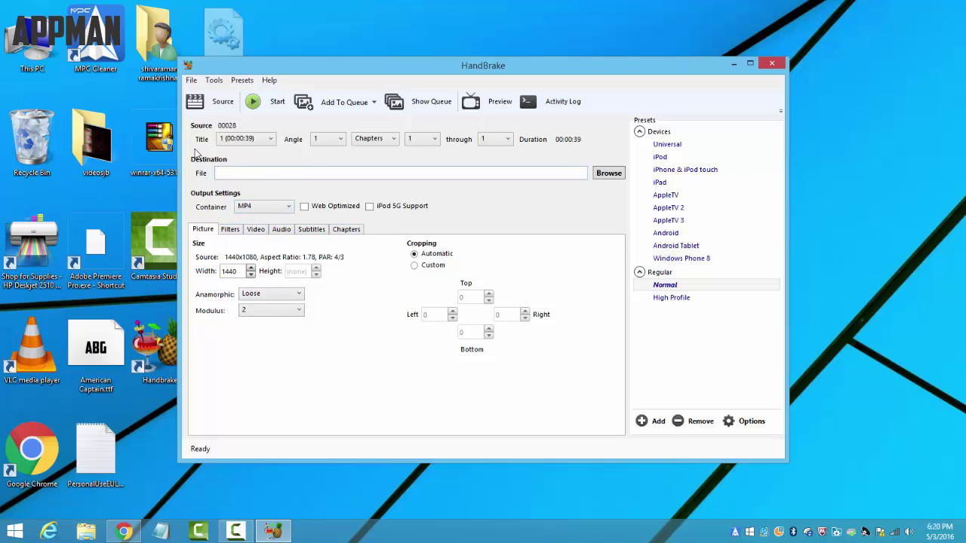
click(604, 179)
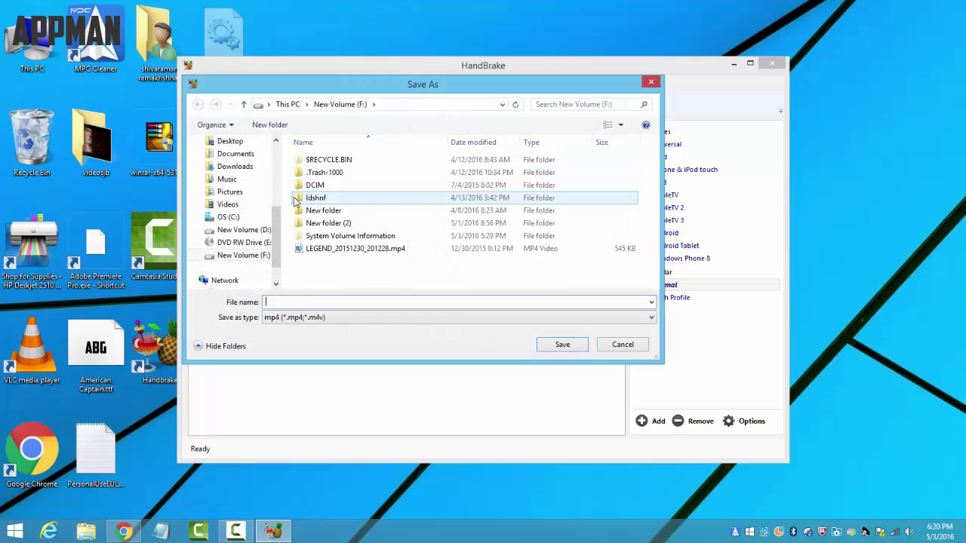
click(230, 141)
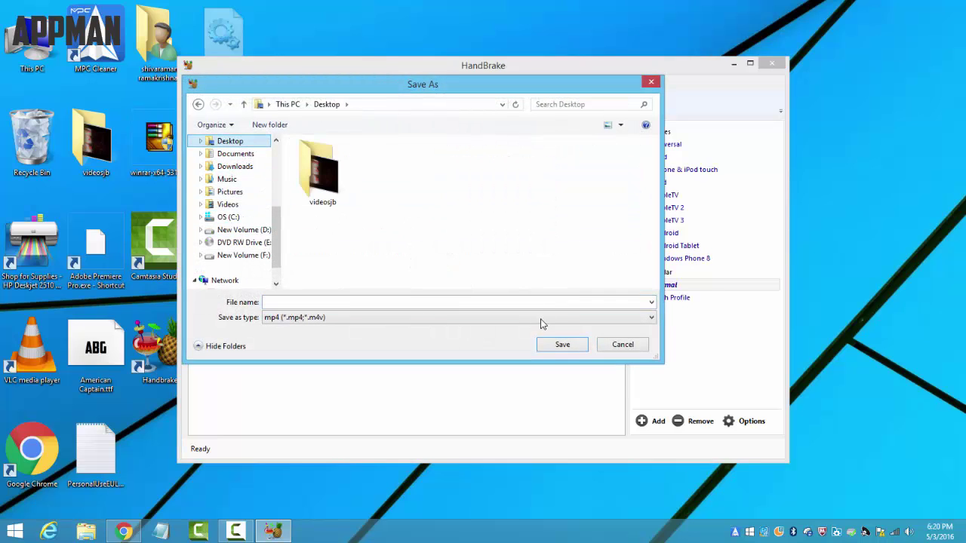
click(438, 303)
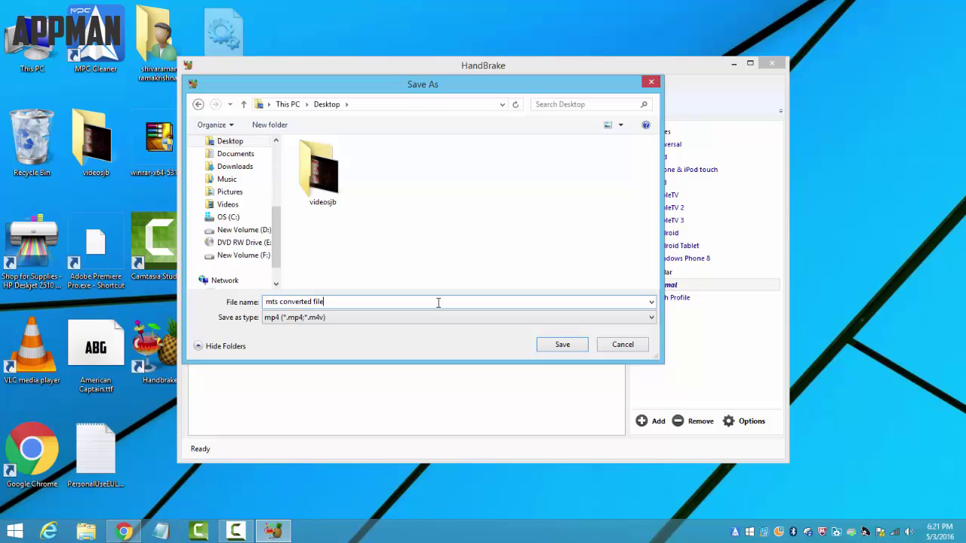
click(558, 352)
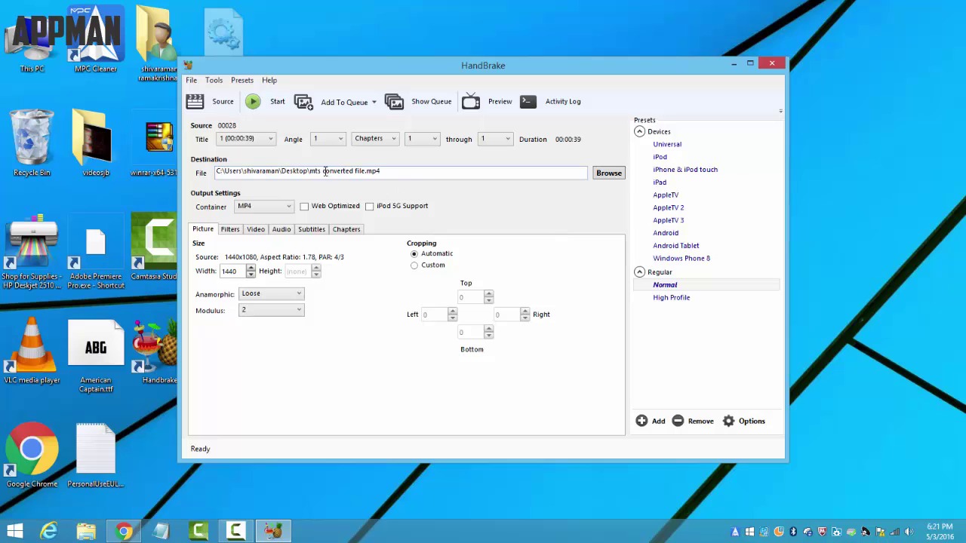
Step: Start encoding 00028.MTS to 'mts converted file.mp4' and wait for Queue Finished
drag(309, 169, 368, 175)
click(279, 112)
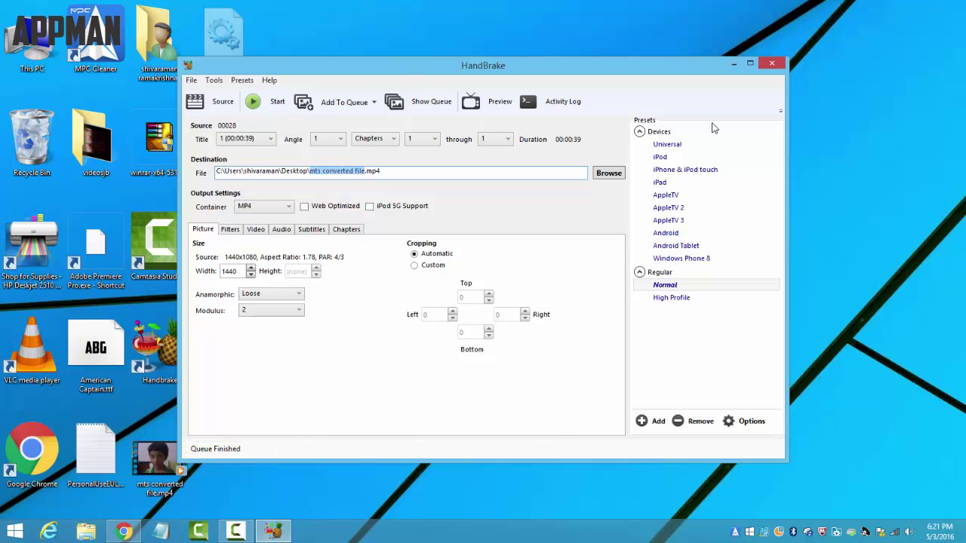
Step: Close HandBrake, move the mp4 to mid-desktop, and play it in Media Player to check it
click(772, 65)
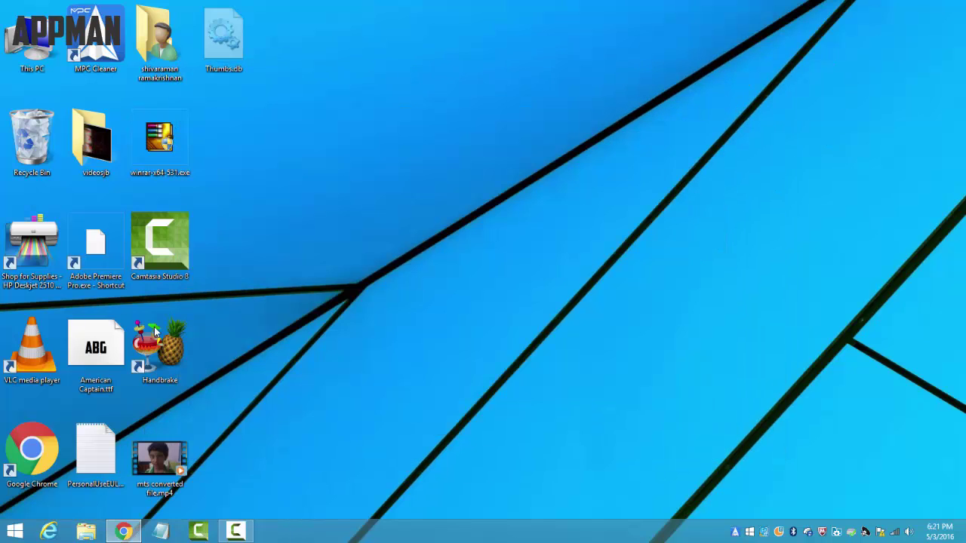
drag(161, 485, 447, 280)
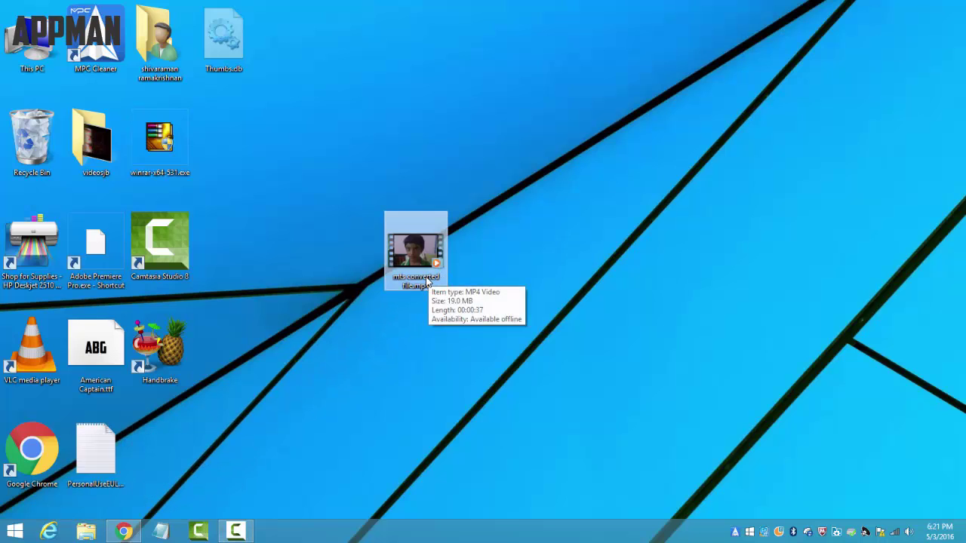
double_click(426, 281)
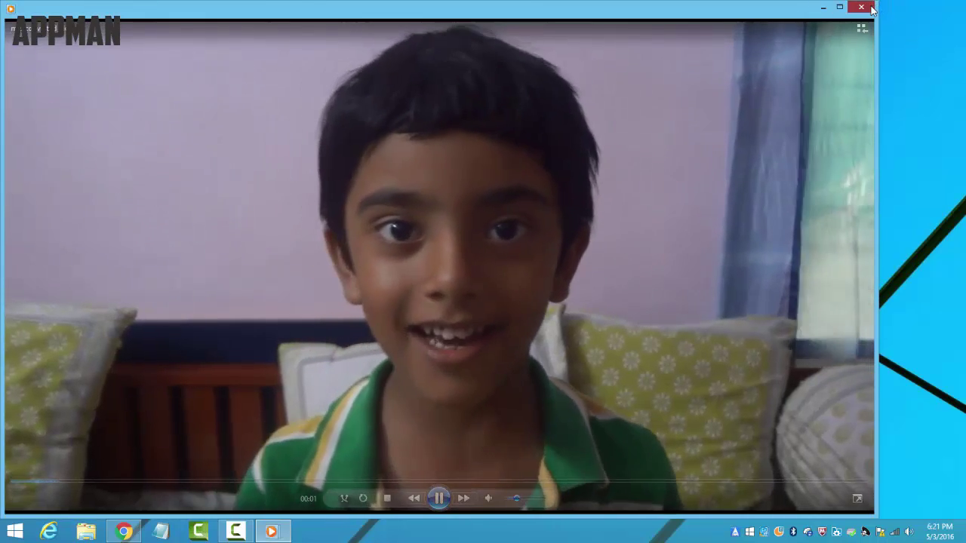
click(874, 7)
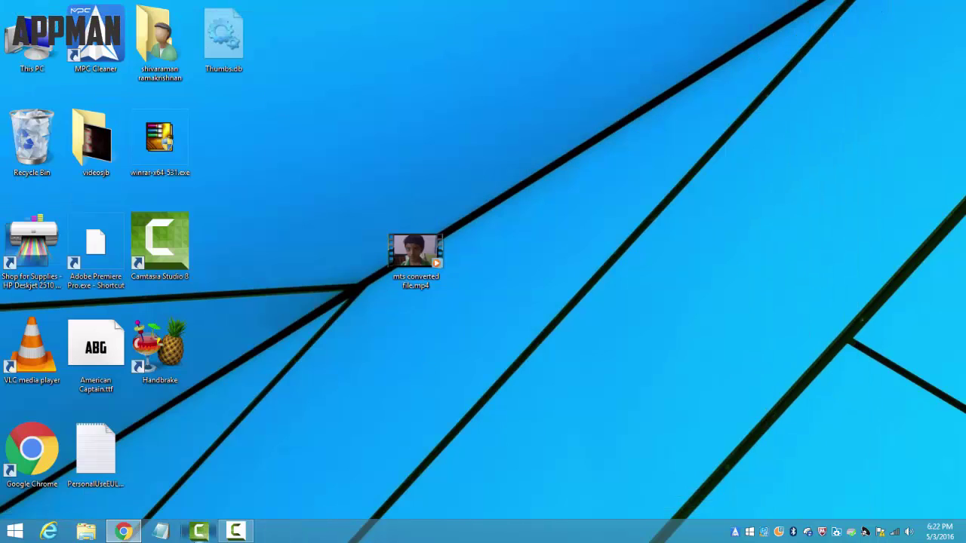
Step: Launch Camtasia and try importing 00028.MTS, dismissing the AVCHD support error
click(202, 536)
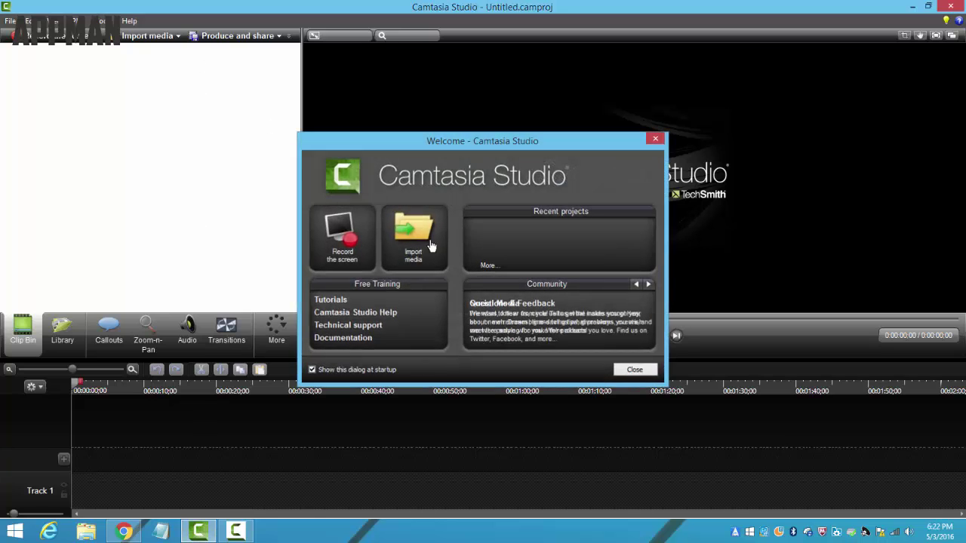
click(423, 238)
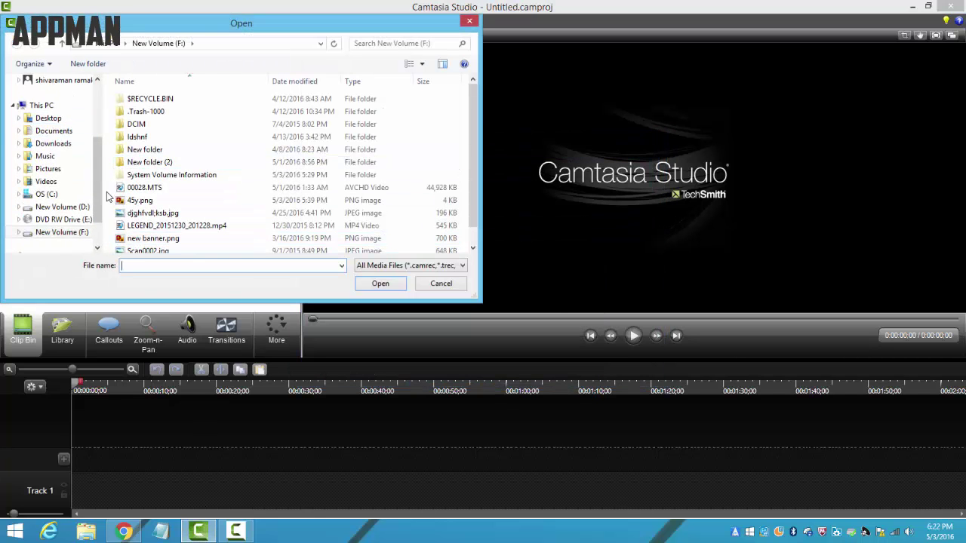
click(181, 189)
click(379, 285)
key(Return)
Step: Import 'mts converted file.mp4' from the Desktop onto Track 1, then close Camtasia without saving
click(148, 35)
click(70, 121)
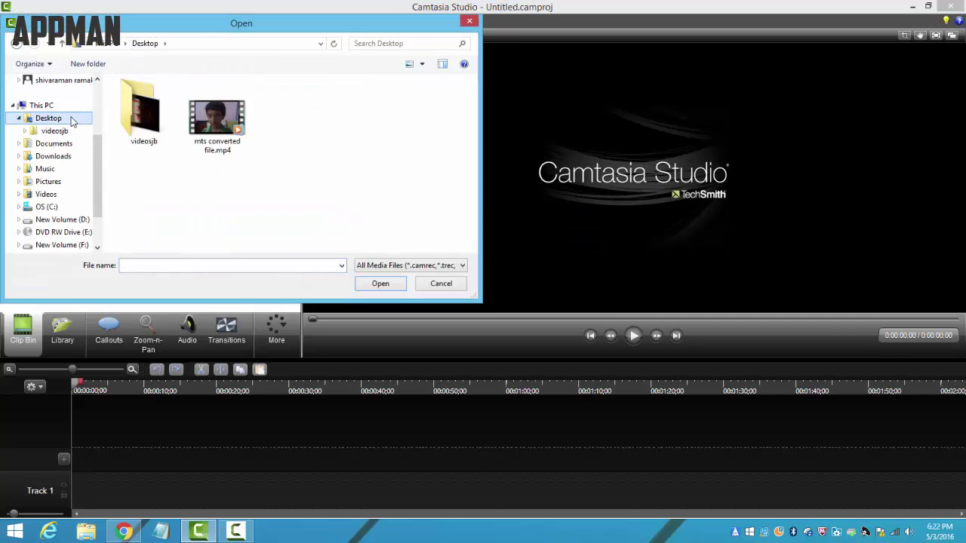
double_click(241, 144)
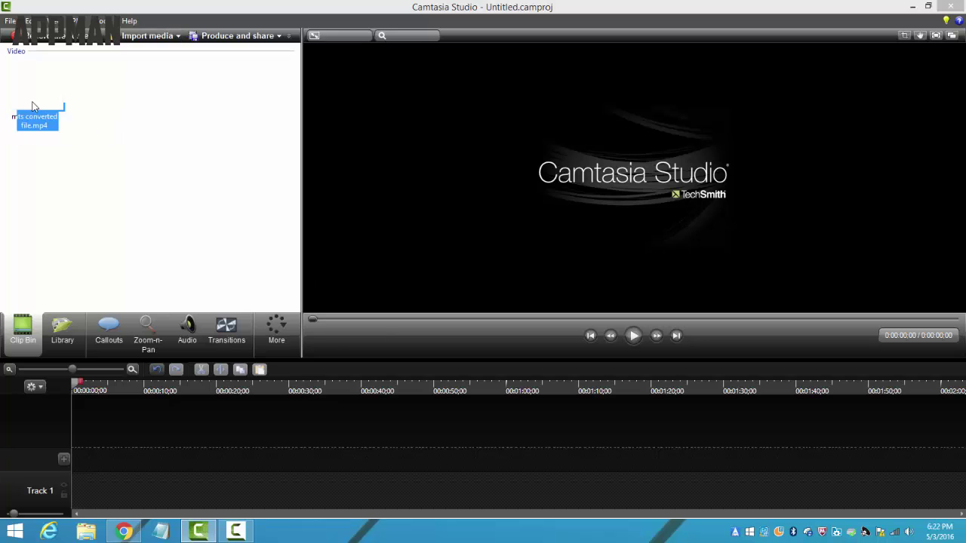
drag(79, 494, 83, 491)
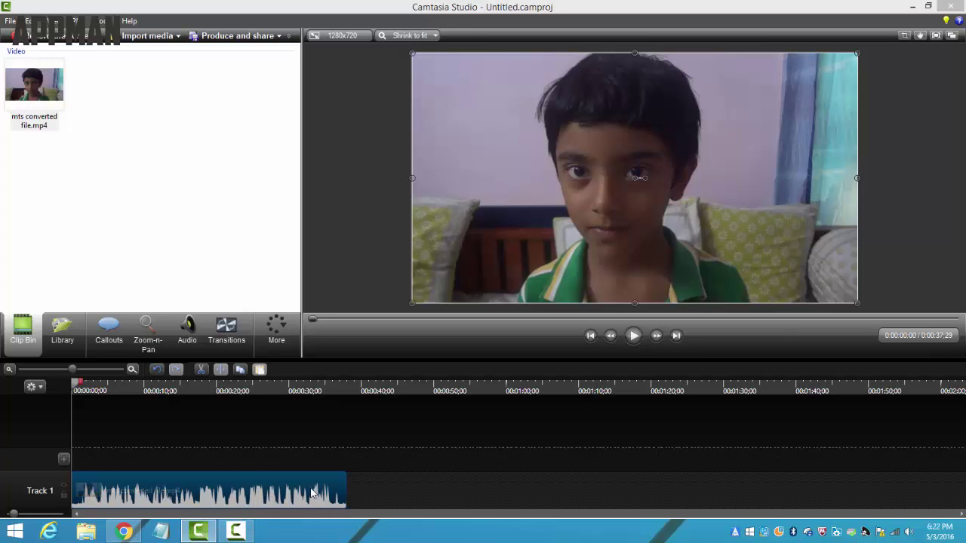
click(950, 6)
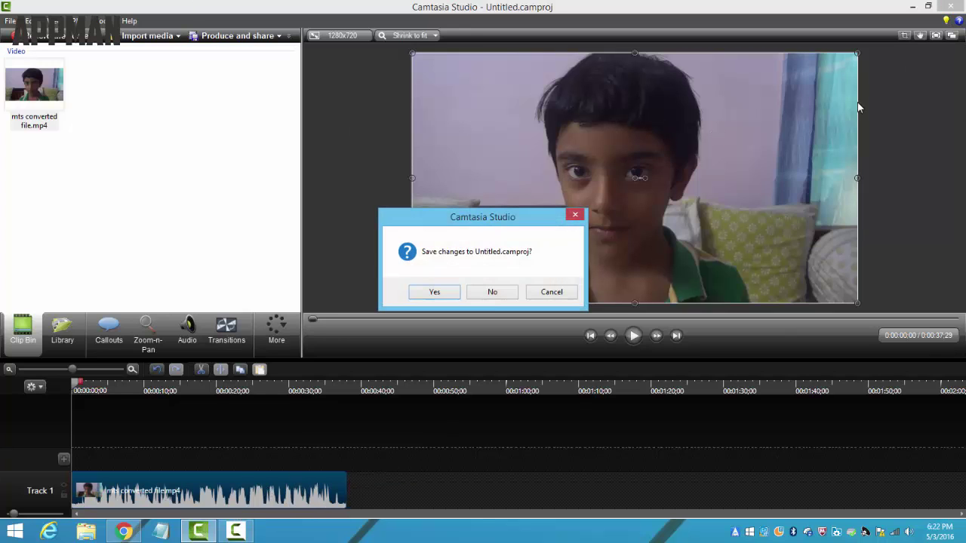
click(495, 292)
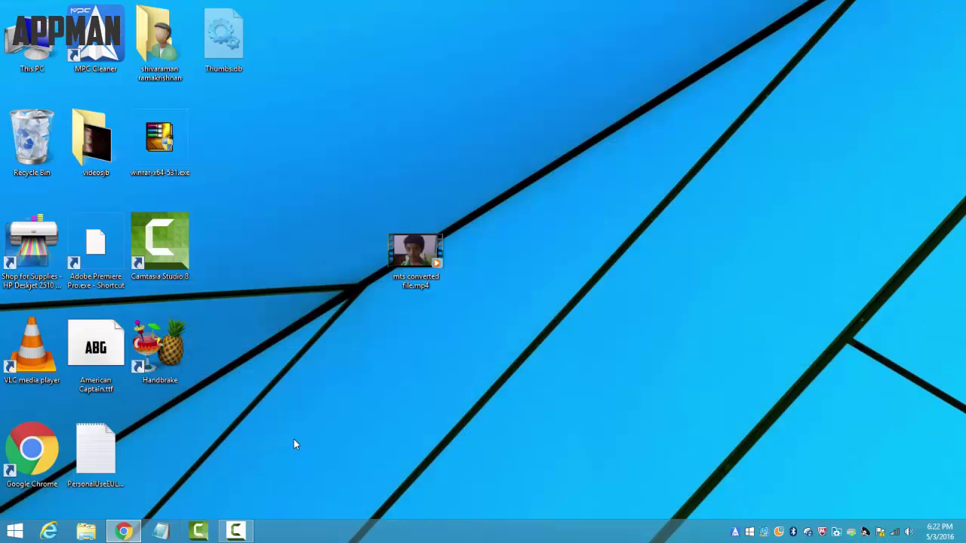